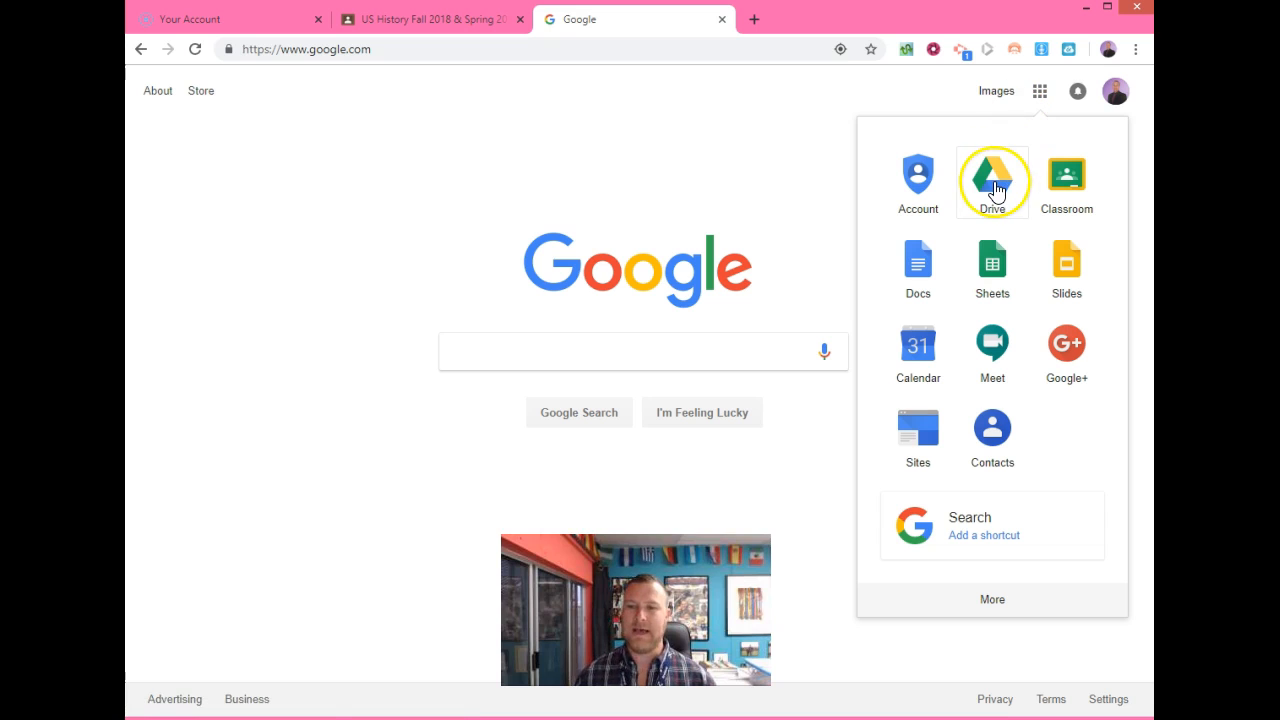
Open Google Drive from the Google apps grid on the homepage.
{"action": "left_click", "coordinate": [994, 182]}
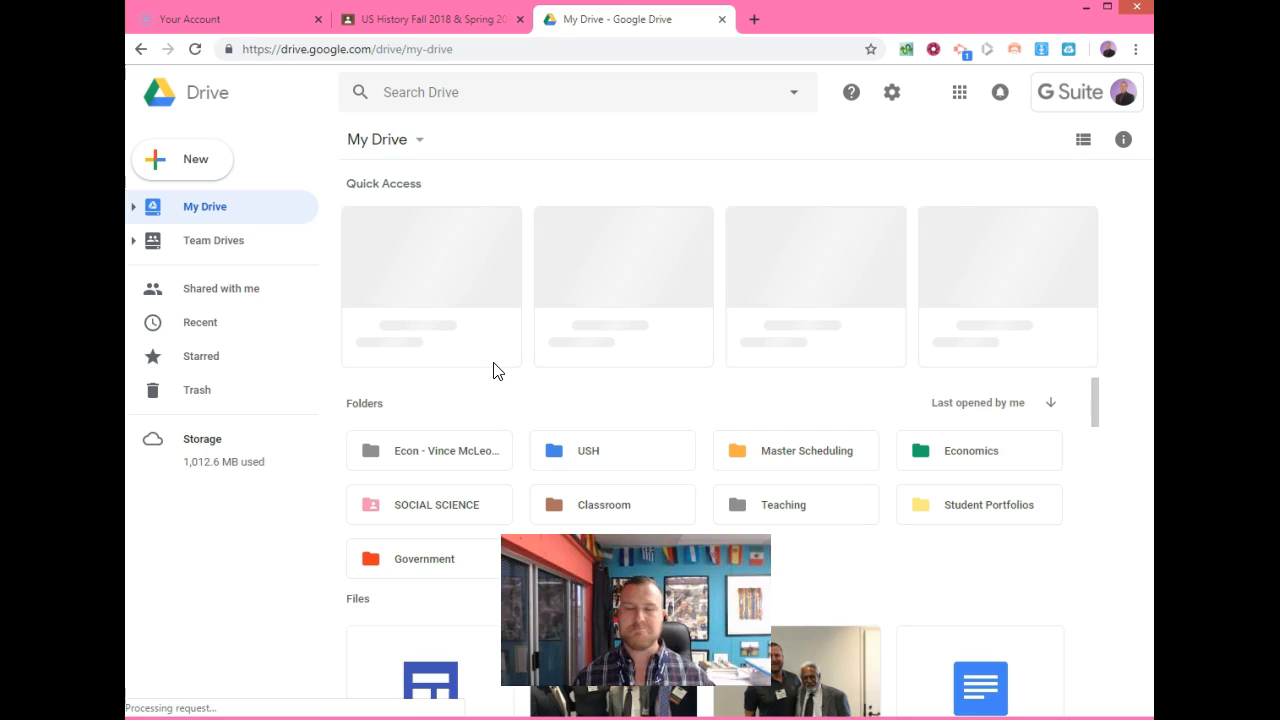
Create a My Drive folder named 'USH - ' plus the teacher's name and '18'.
{"action": "left_click", "coordinate": [475, 371]}
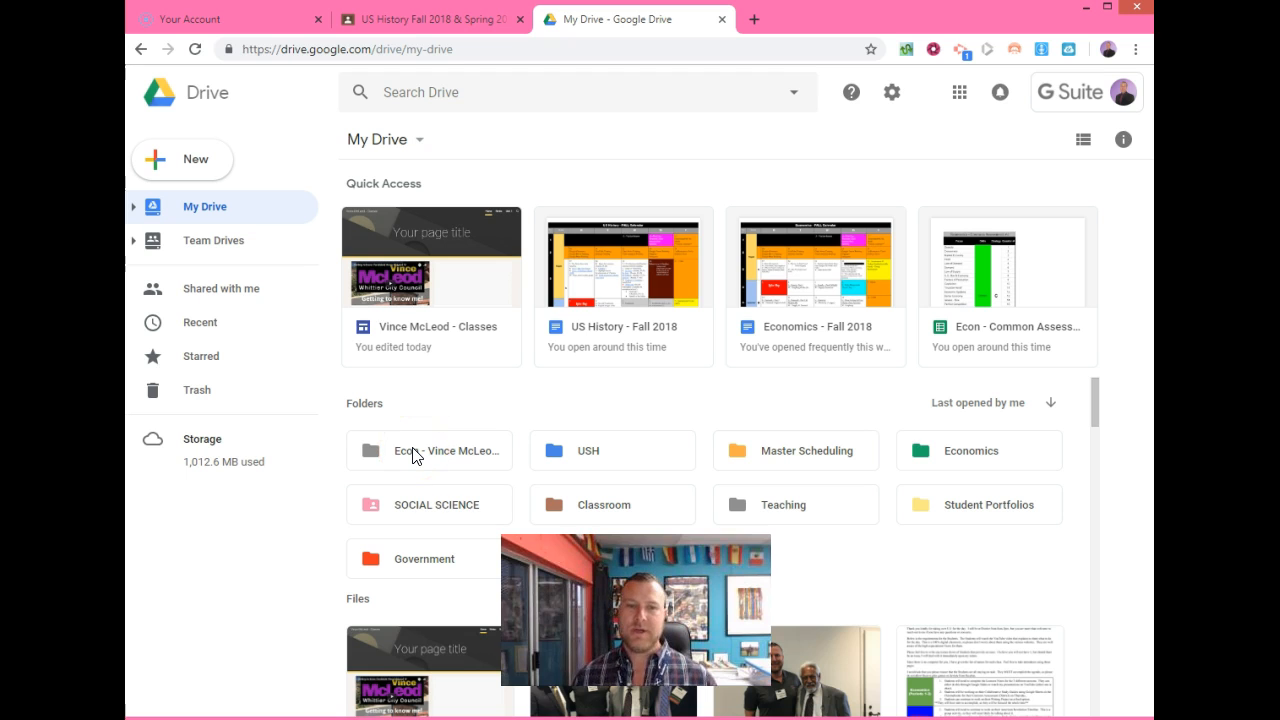
{"action": "left_click", "coordinate": [190, 170]}
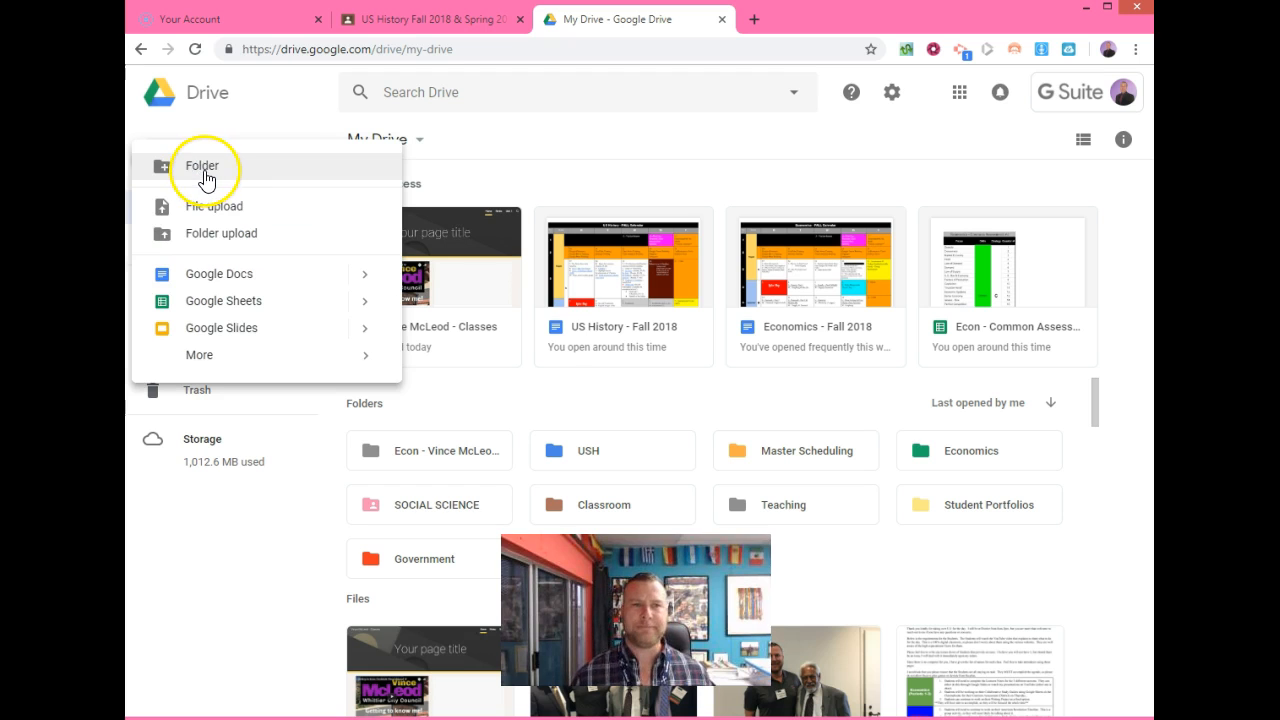
{"action": "left_click", "coordinate": [205, 177]}
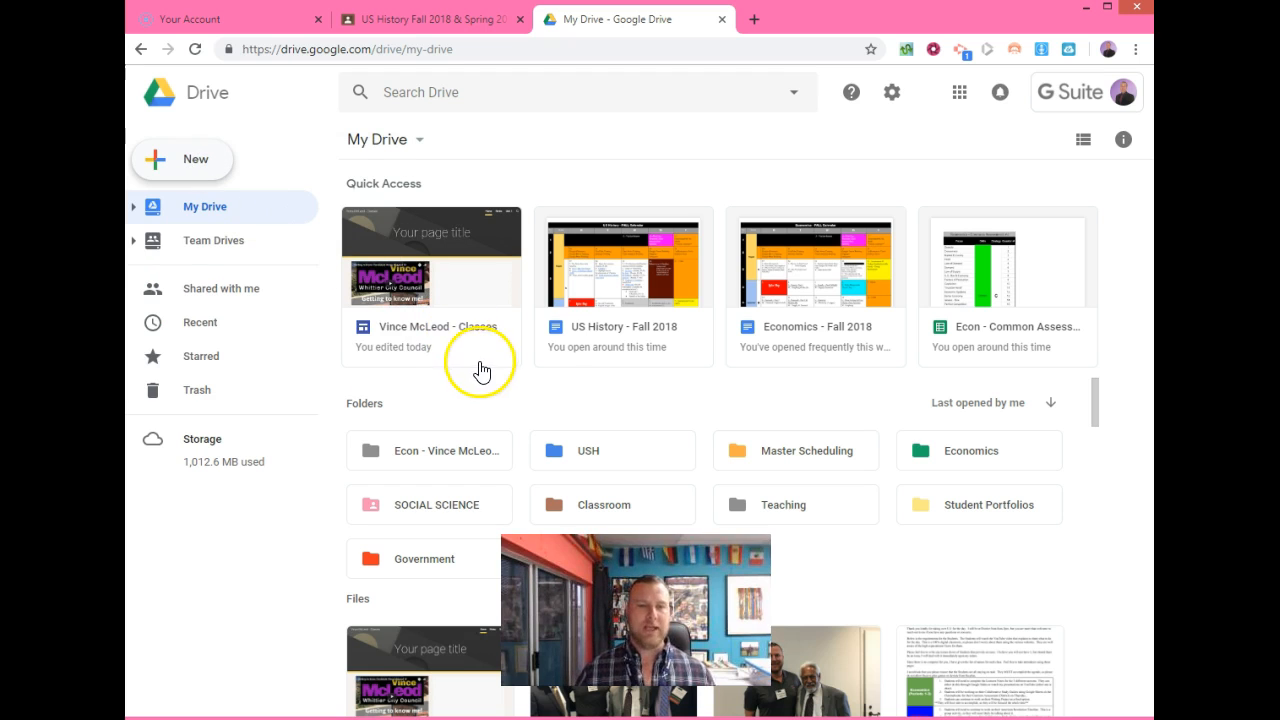
{"action": "left_click", "coordinate": [528, 409]}
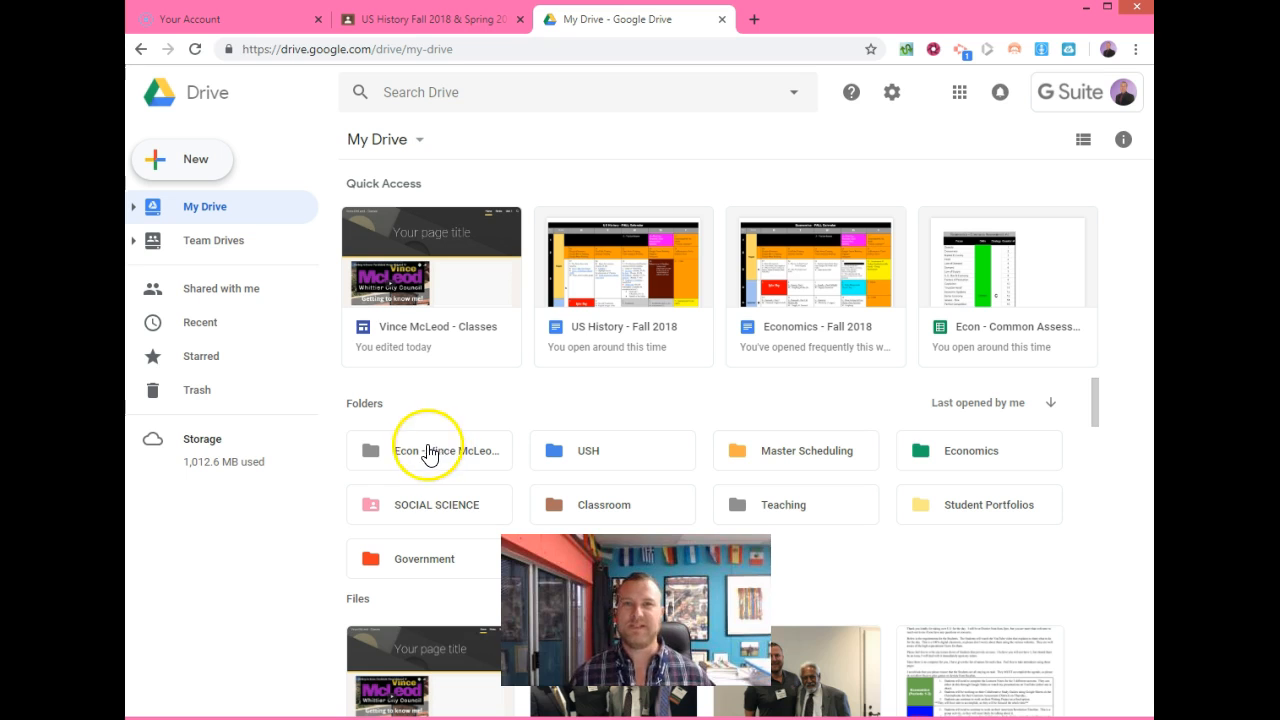
{"action": "key", "text": "shift+f"}
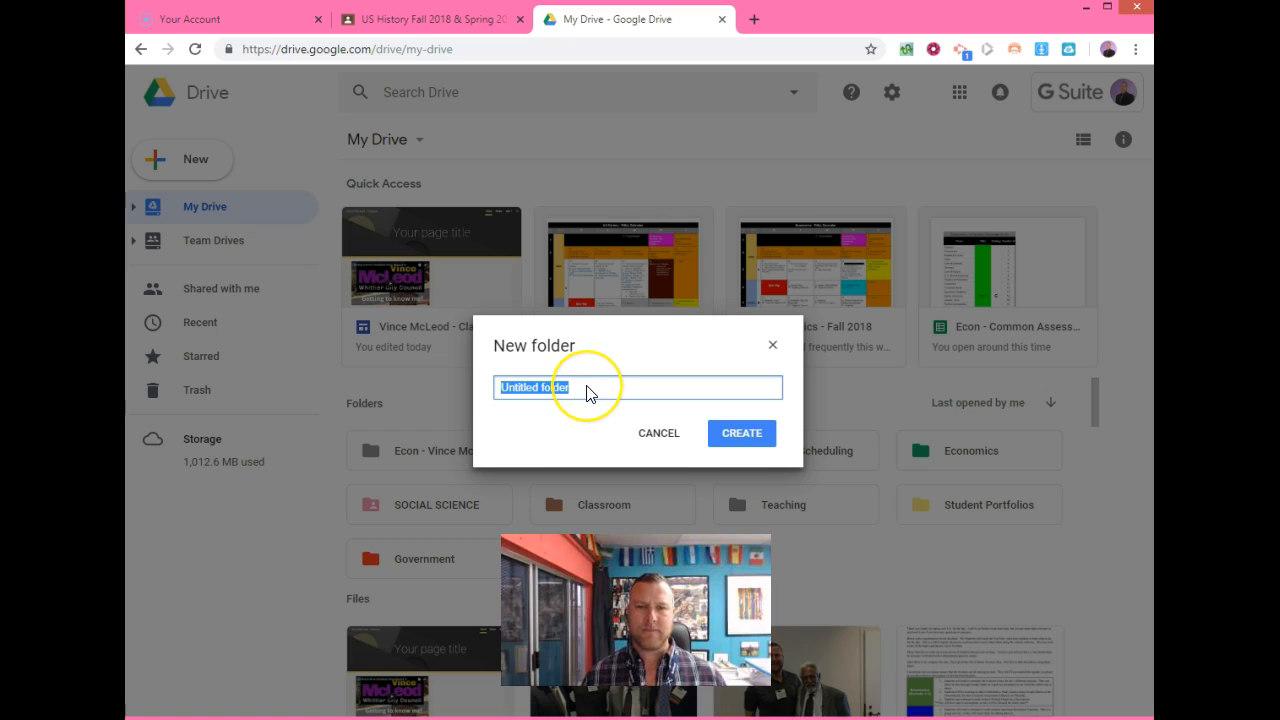
{"action": "type", "text": "USH"}
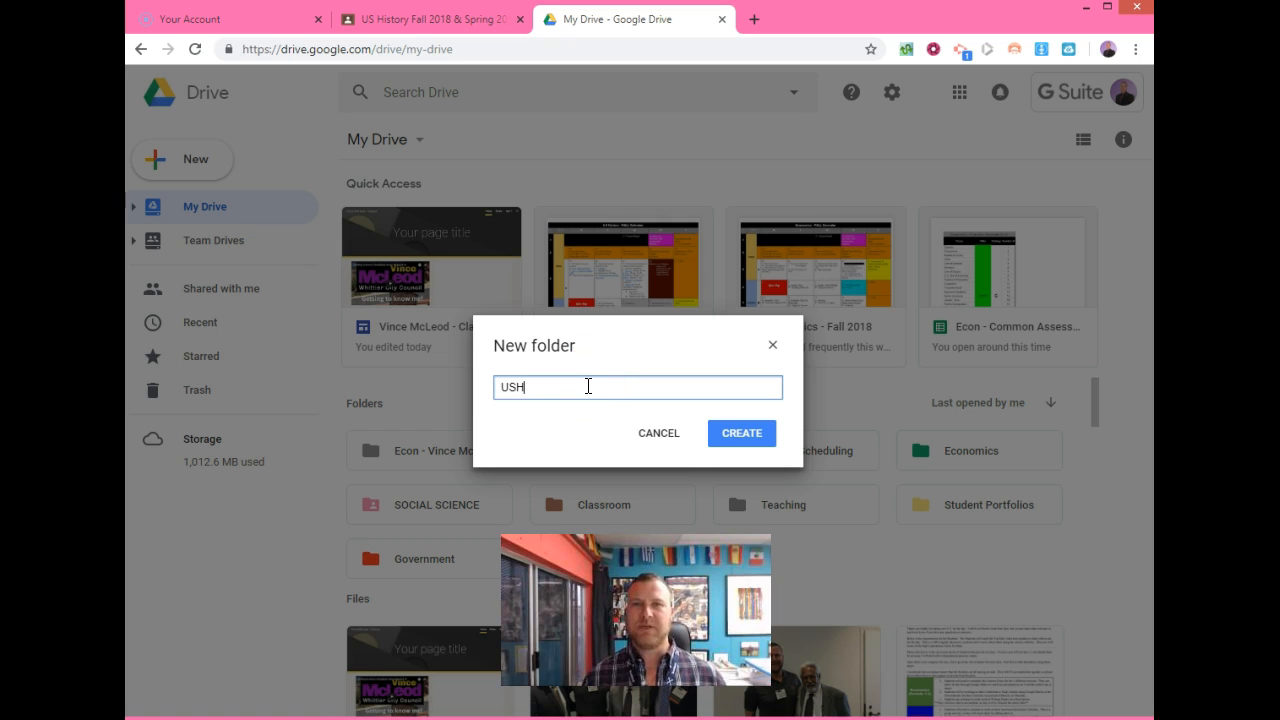
{"action": "key", "text": "Return"}
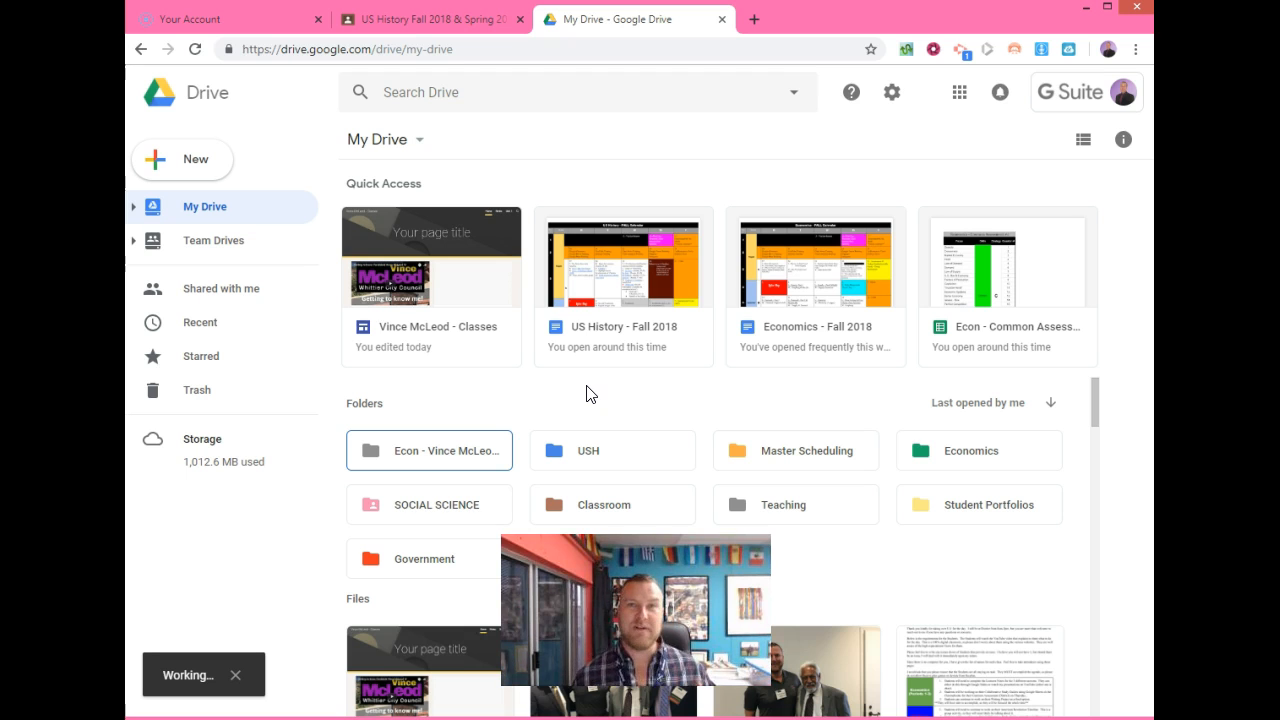
{"action": "left_click", "coordinate": [443, 449]}
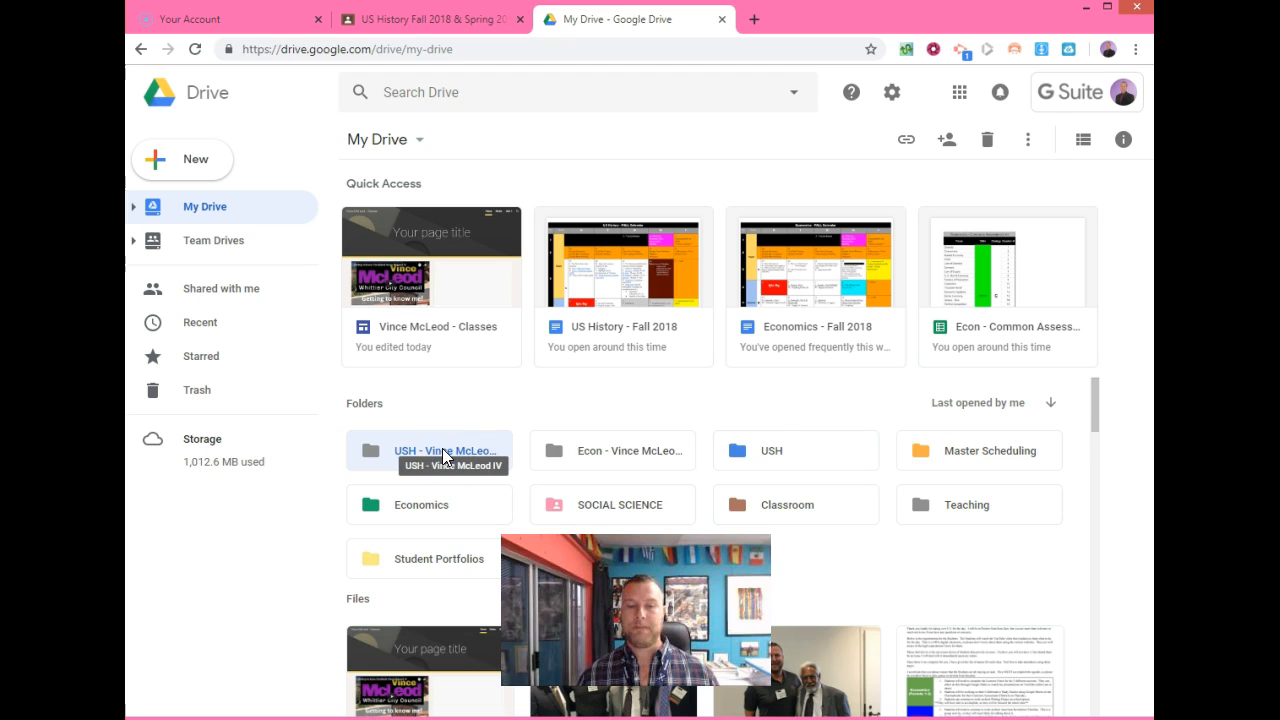
Open the Econ folder and show its actions menu from the breadcrumb.
{"action": "left_click", "coordinate": [615, 455]}
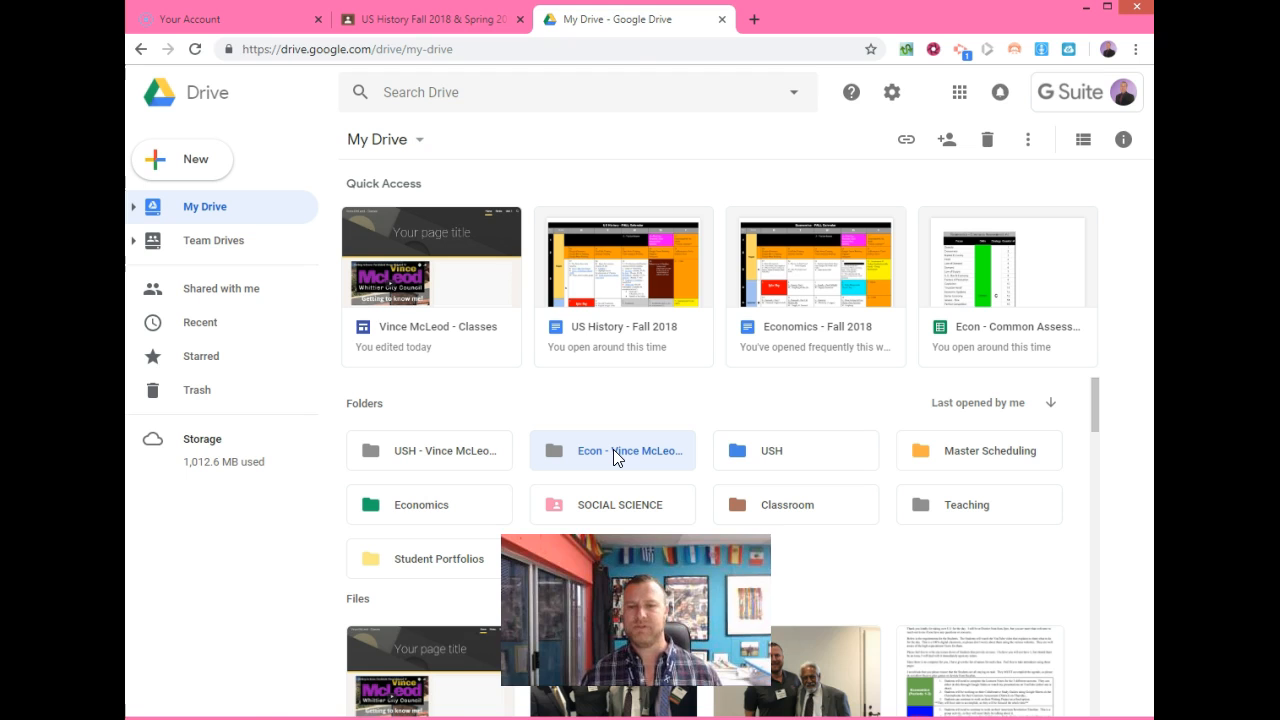
{"action": "double_click", "coordinate": [613, 449]}
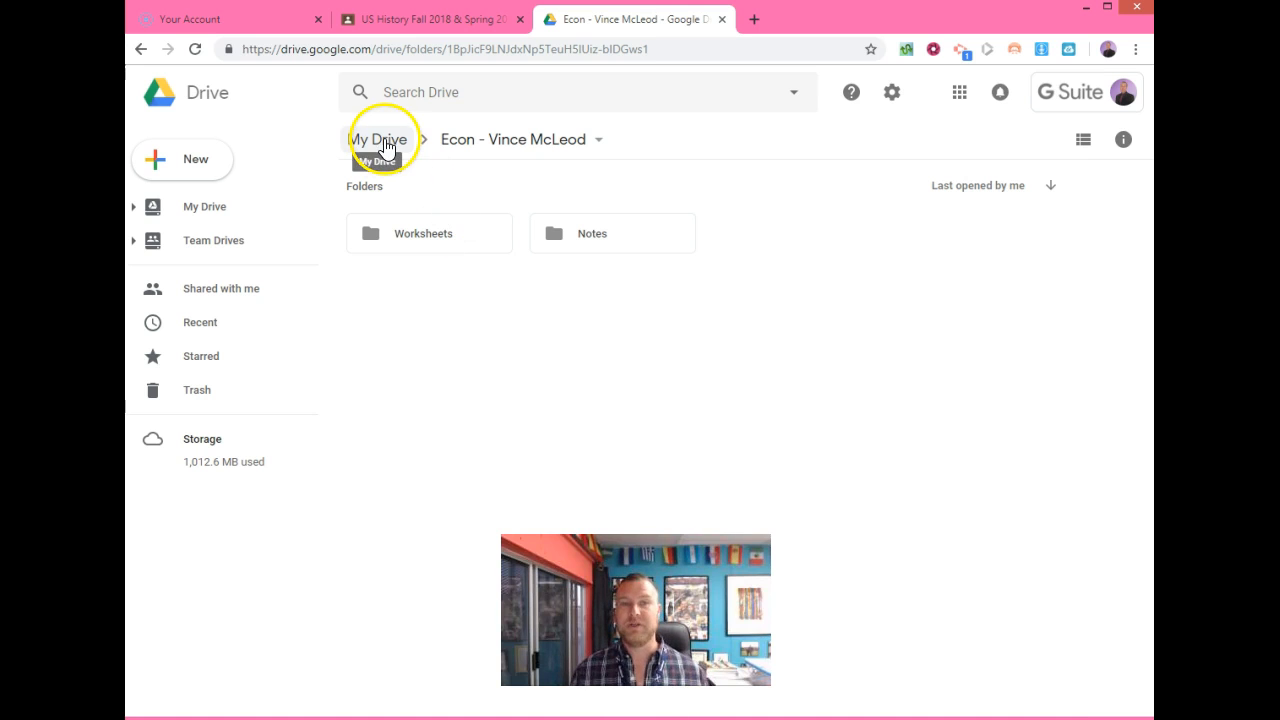
{"action": "left_click", "coordinate": [599, 141]}
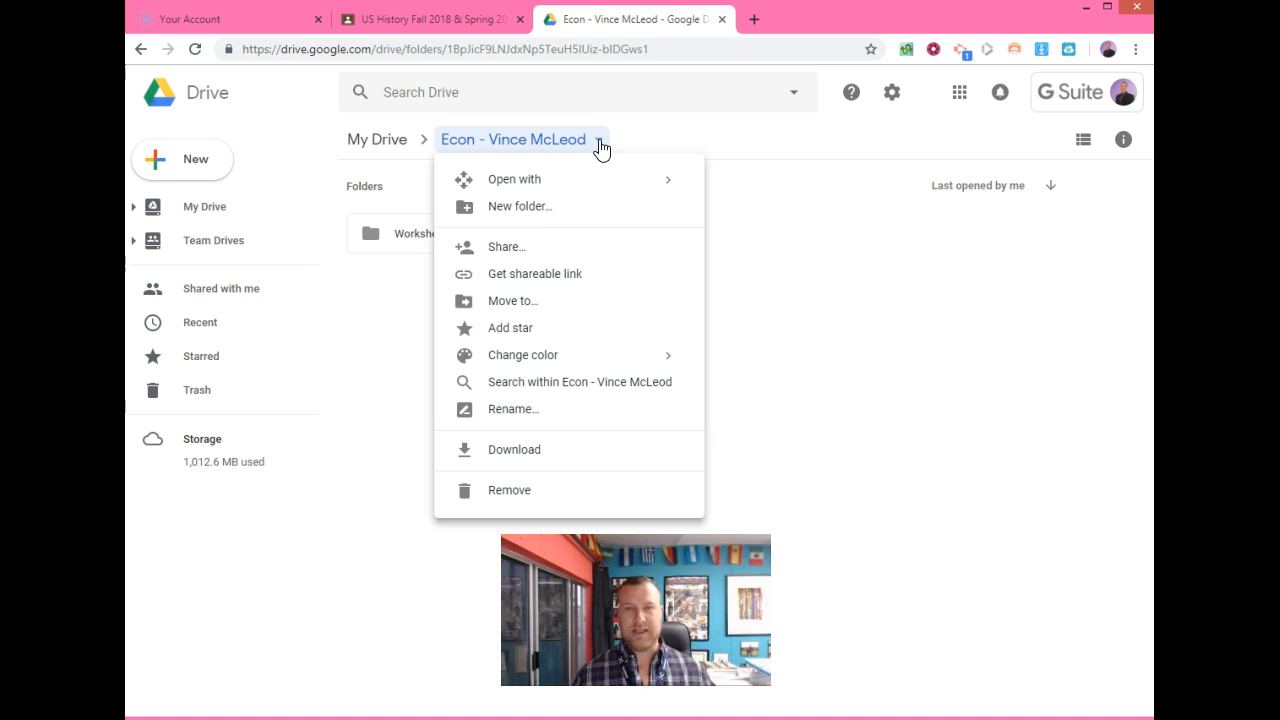
Share the Econ folder with the colleague's e-mail address, adding the note 'Hi:)'.
{"action": "left_click", "coordinate": [521, 250]}
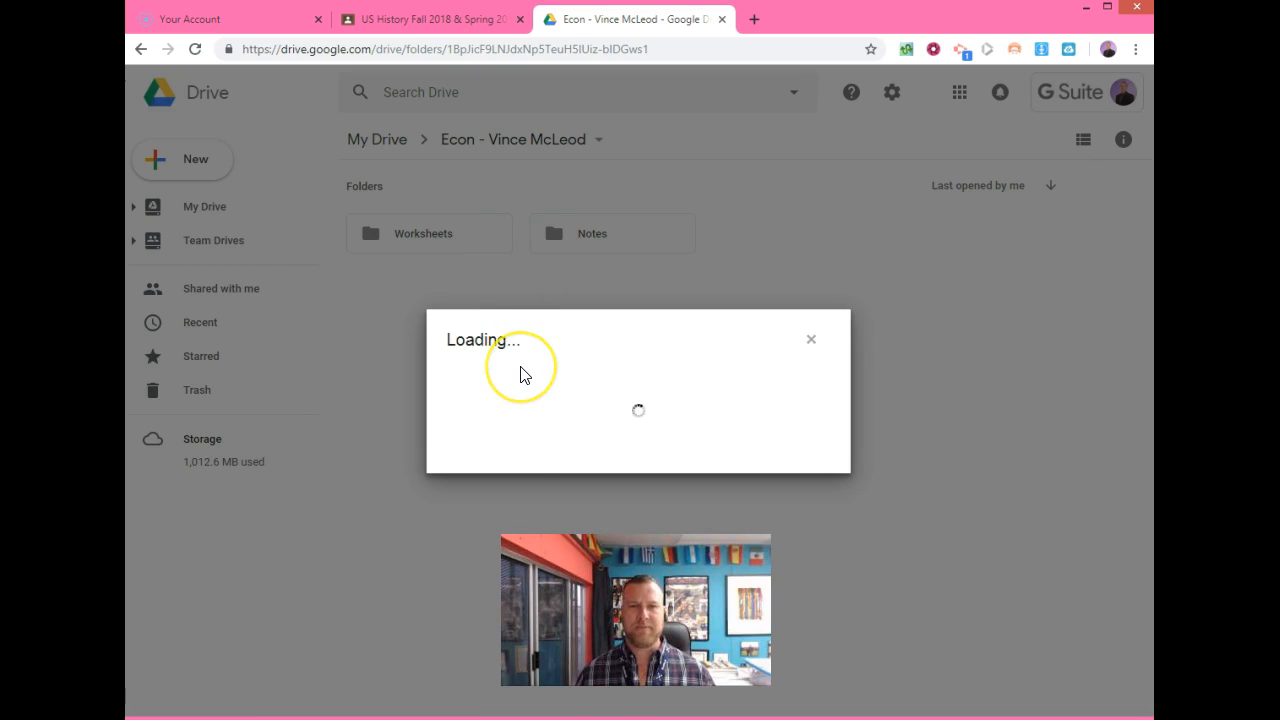
{"action": "left_click", "coordinate": [519, 382]}
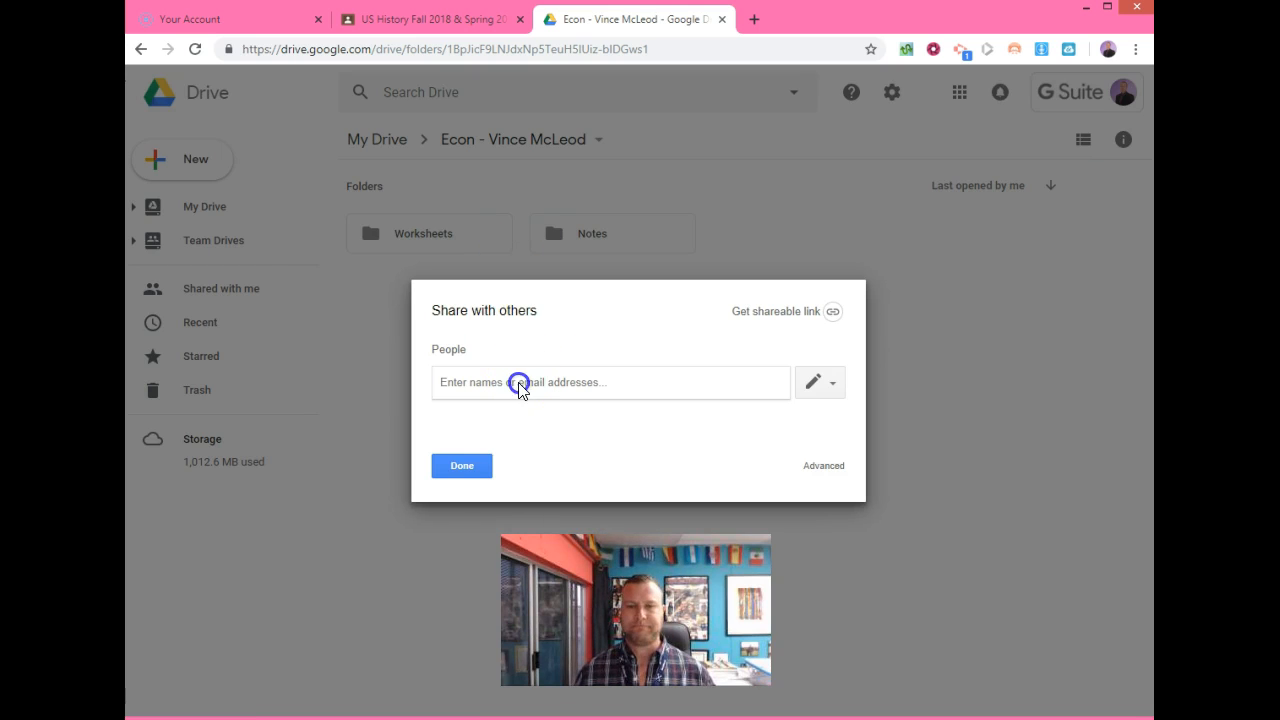
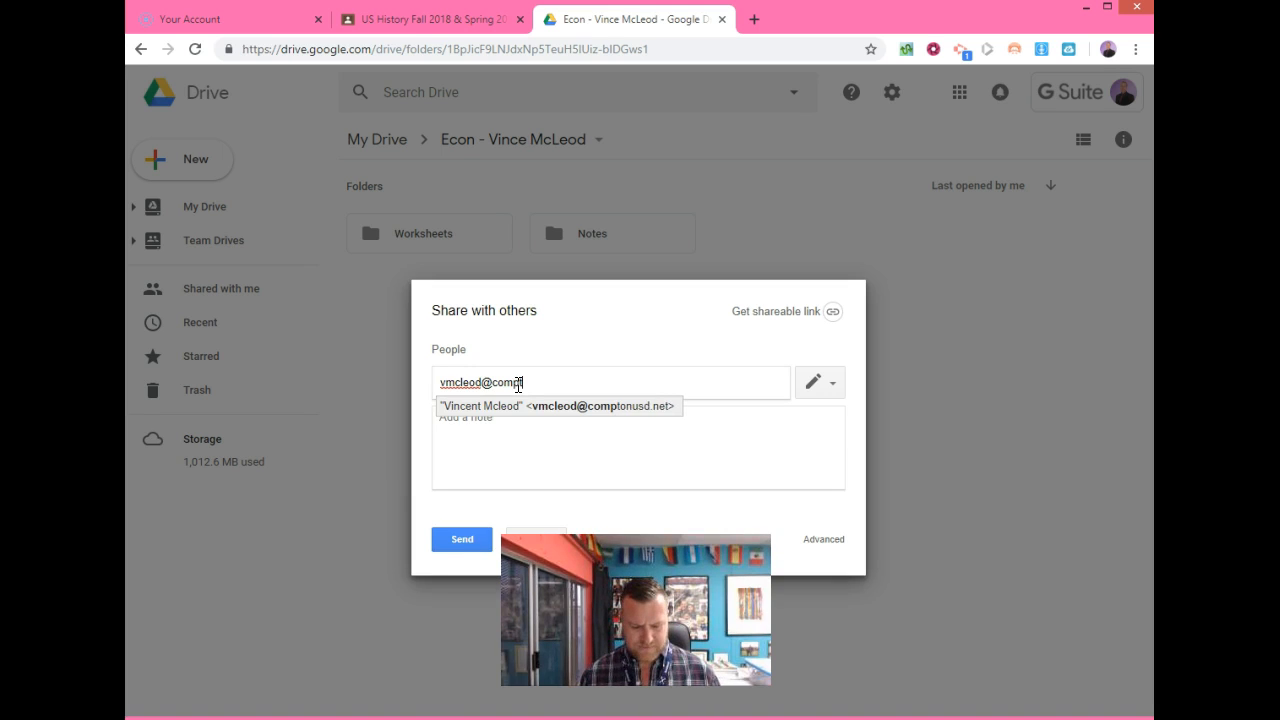
{"action": "left_click", "coordinate": [538, 416]}
{"action": "left_click", "coordinate": [538, 417]}
{"action": "type", "text": "H"}
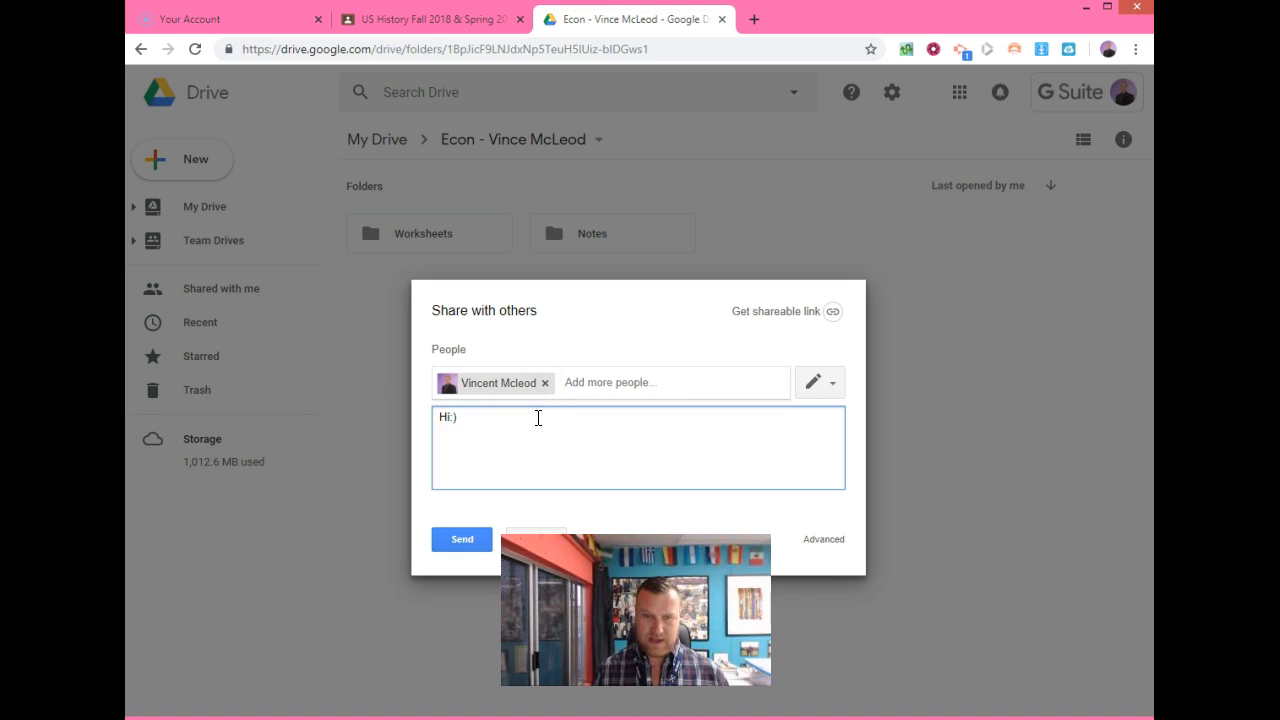
{"action": "type", "text": "i:)"}
{"action": "left_click", "coordinate": [472, 545]}
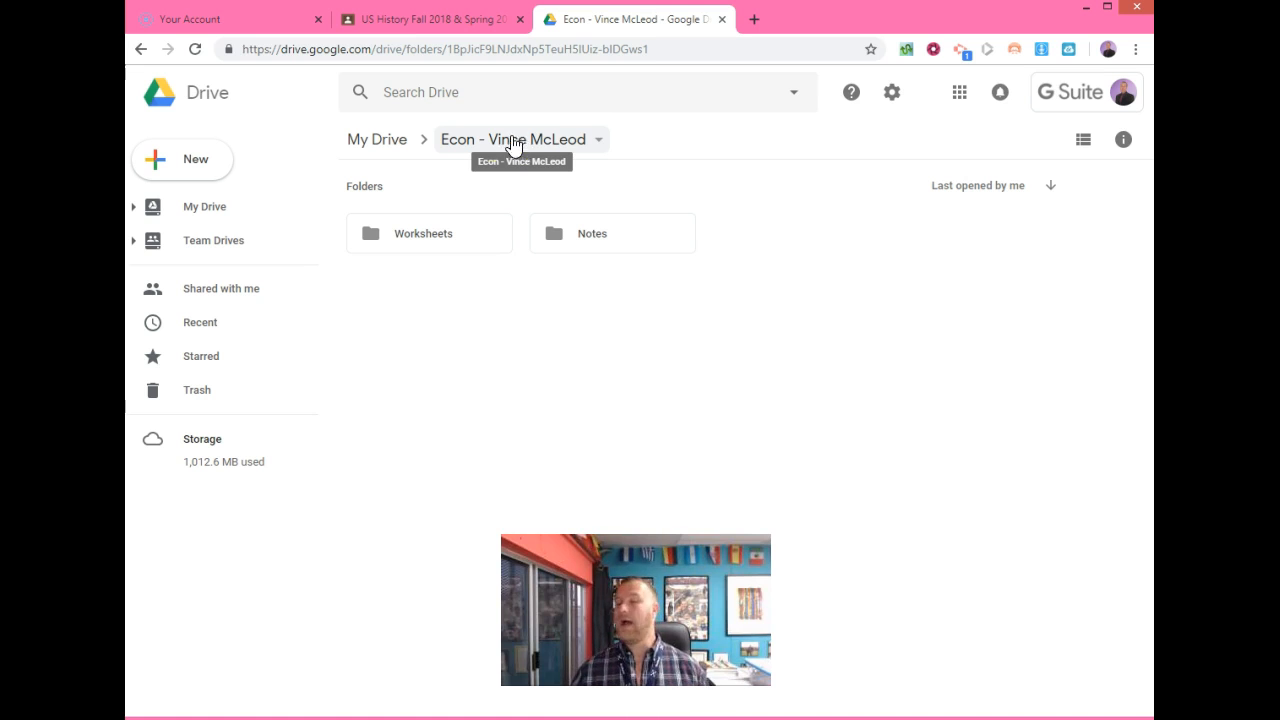
Return to My Drive and scroll down to the Files section.
{"action": "left_click", "coordinate": [386, 143]}
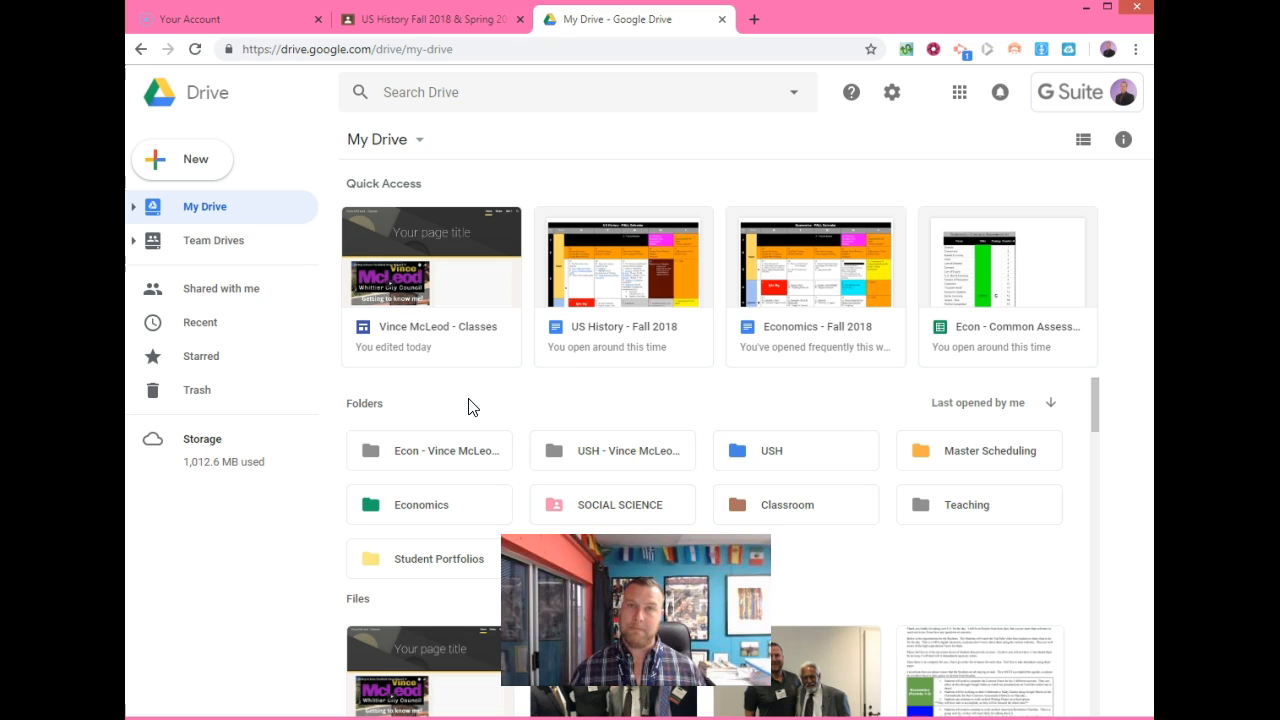
{"action": "scroll", "coordinate": [470, 406], "scroll_direction": "down", "scroll_amount": 4}
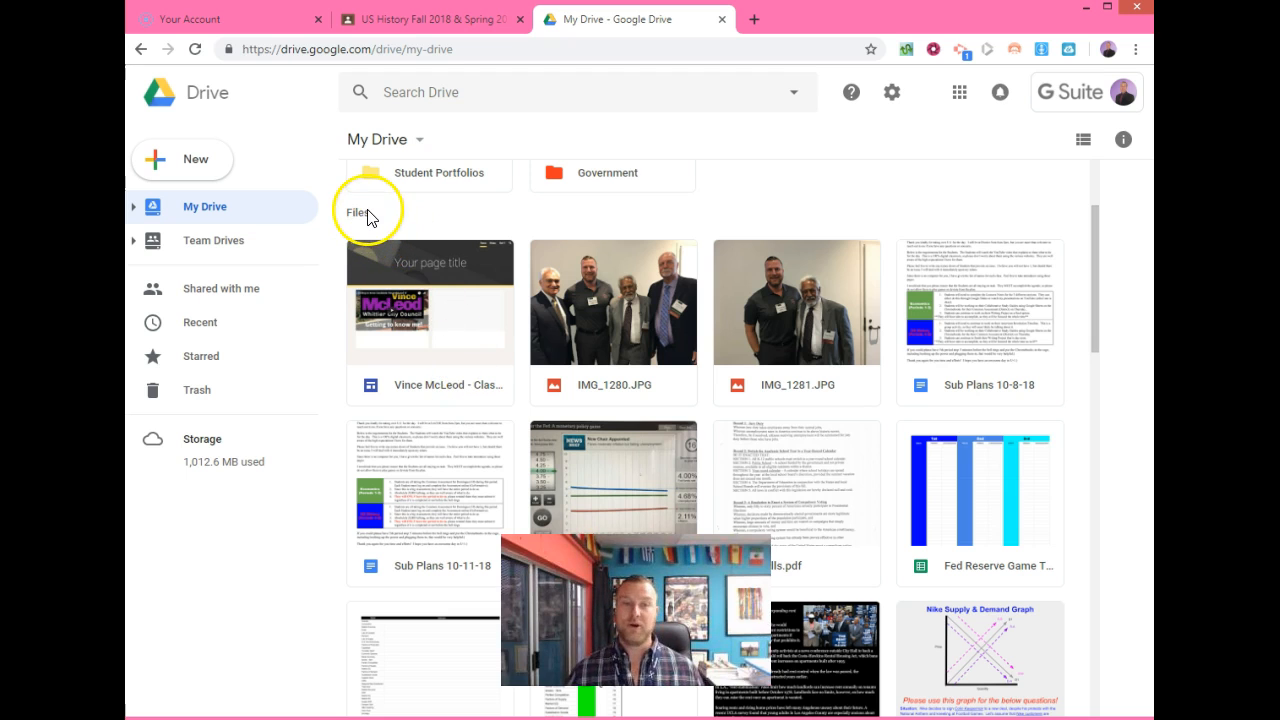
Move IMG_1280.JPG into Econ > Worksheets.
{"action": "right_click", "coordinate": [640, 392]}
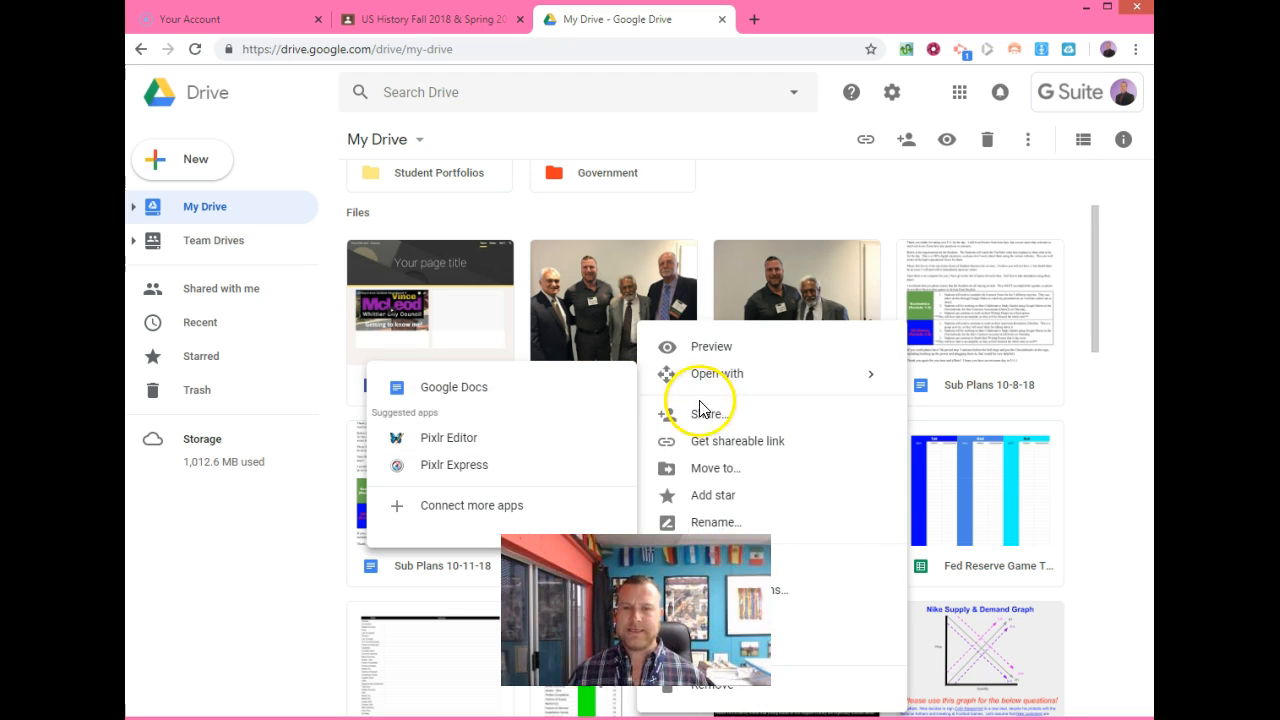
{"action": "left_click", "coordinate": [722, 468]}
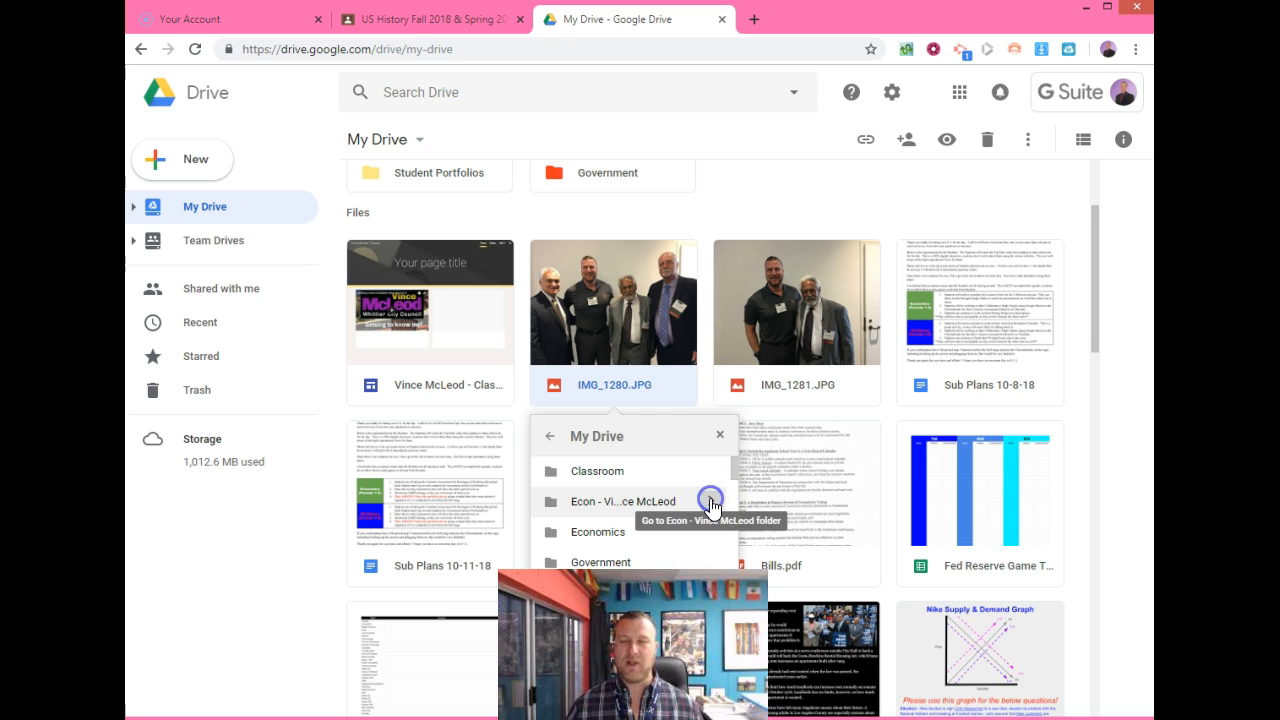
{"action": "left_click", "coordinate": [711, 506]}
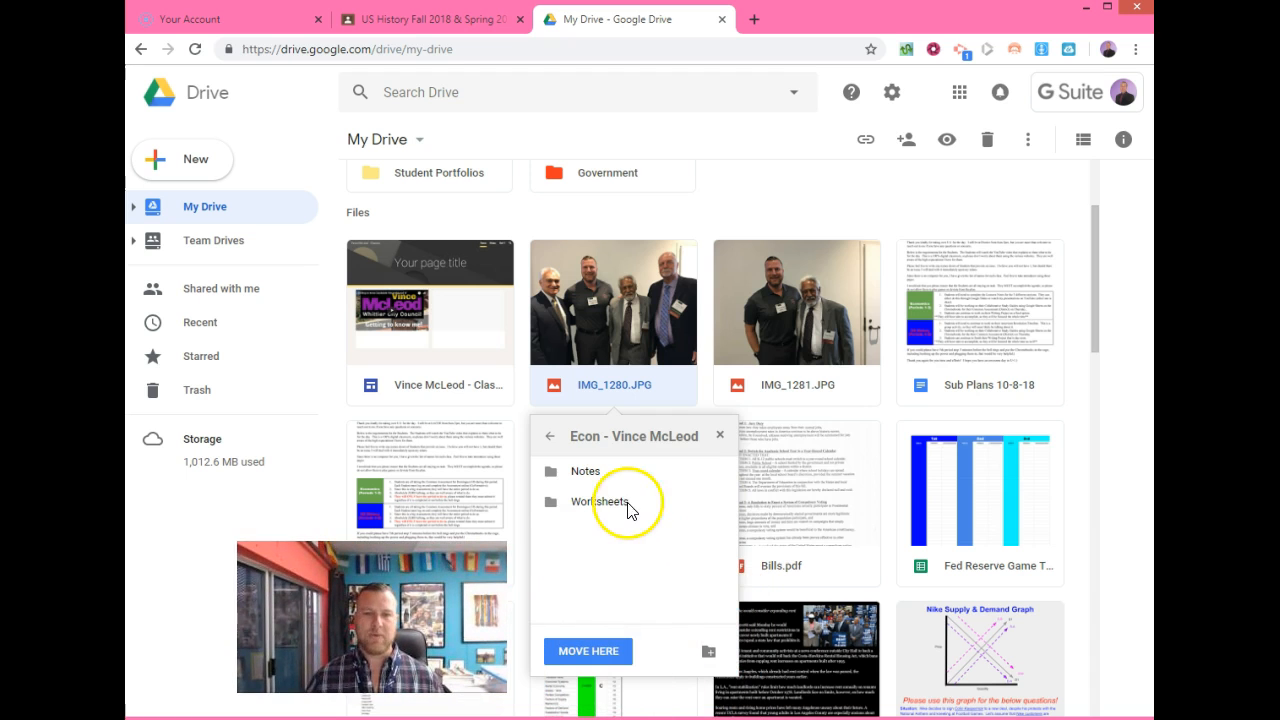
{"action": "left_click", "coordinate": [725, 503]}
{"action": "left_click", "coordinate": [588, 651]}
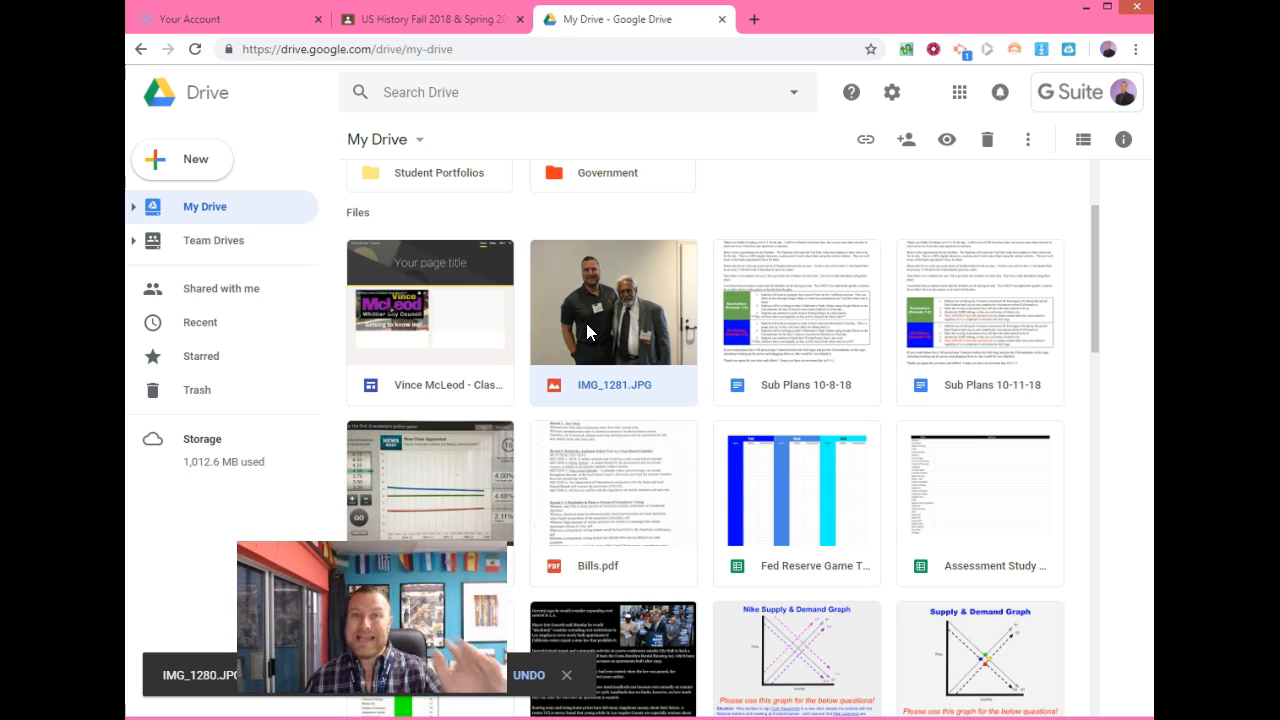
{"action": "left_click", "coordinate": [586, 323]}
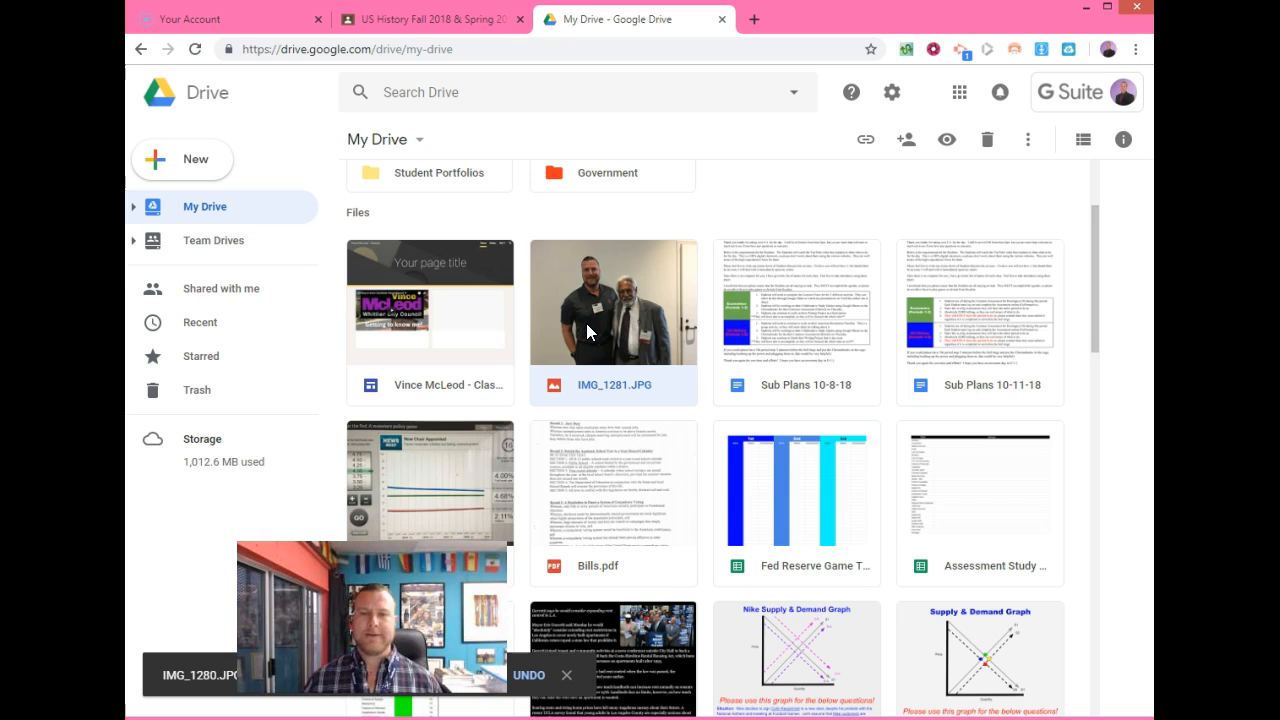
Move IMG_1281.JPG into Econ > Notes, then scroll back to the top.
{"action": "right_click", "coordinate": [586, 323]}
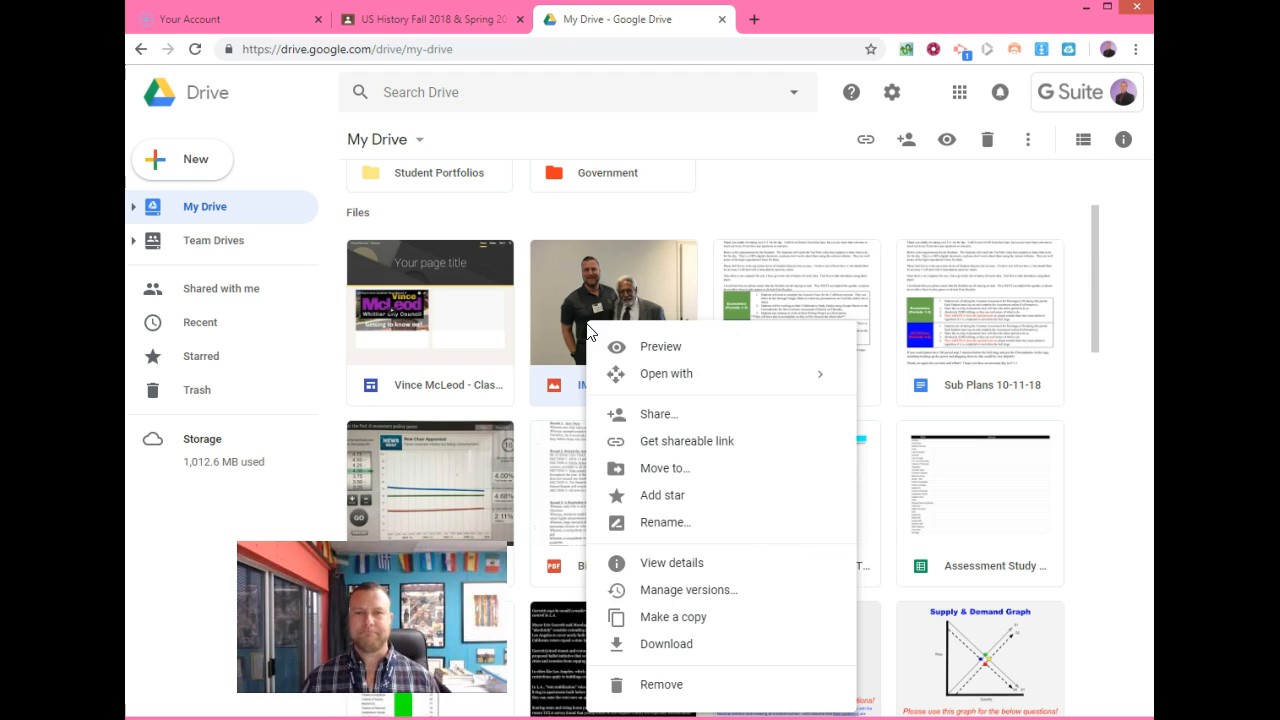
{"action": "left_click", "coordinate": [662, 470]}
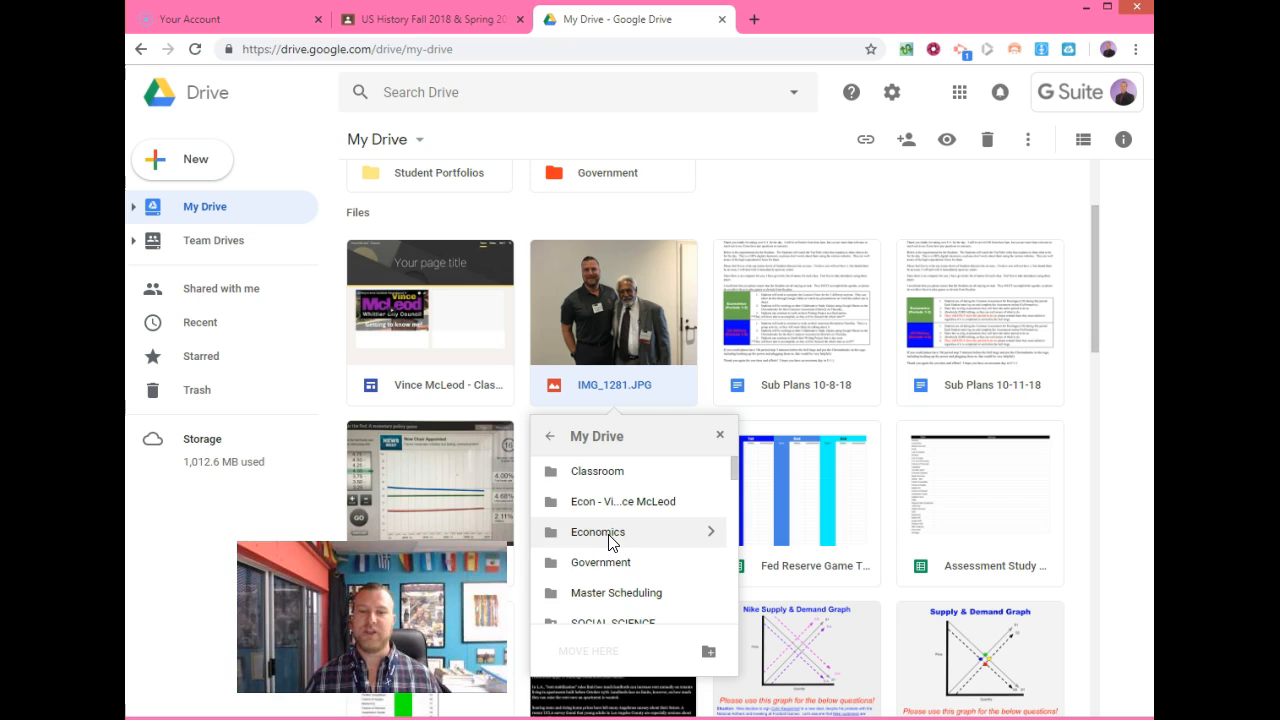
{"action": "left_click", "coordinate": [708, 501]}
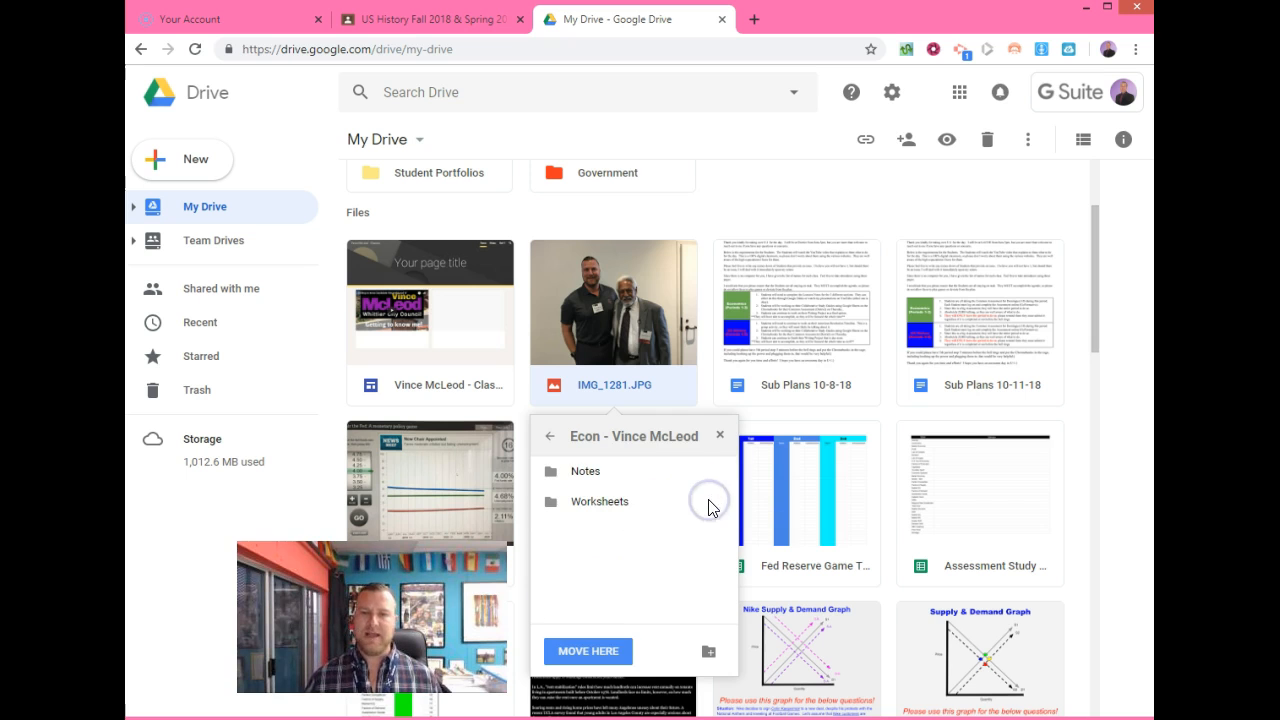
{"action": "left_click", "coordinate": [720, 472]}
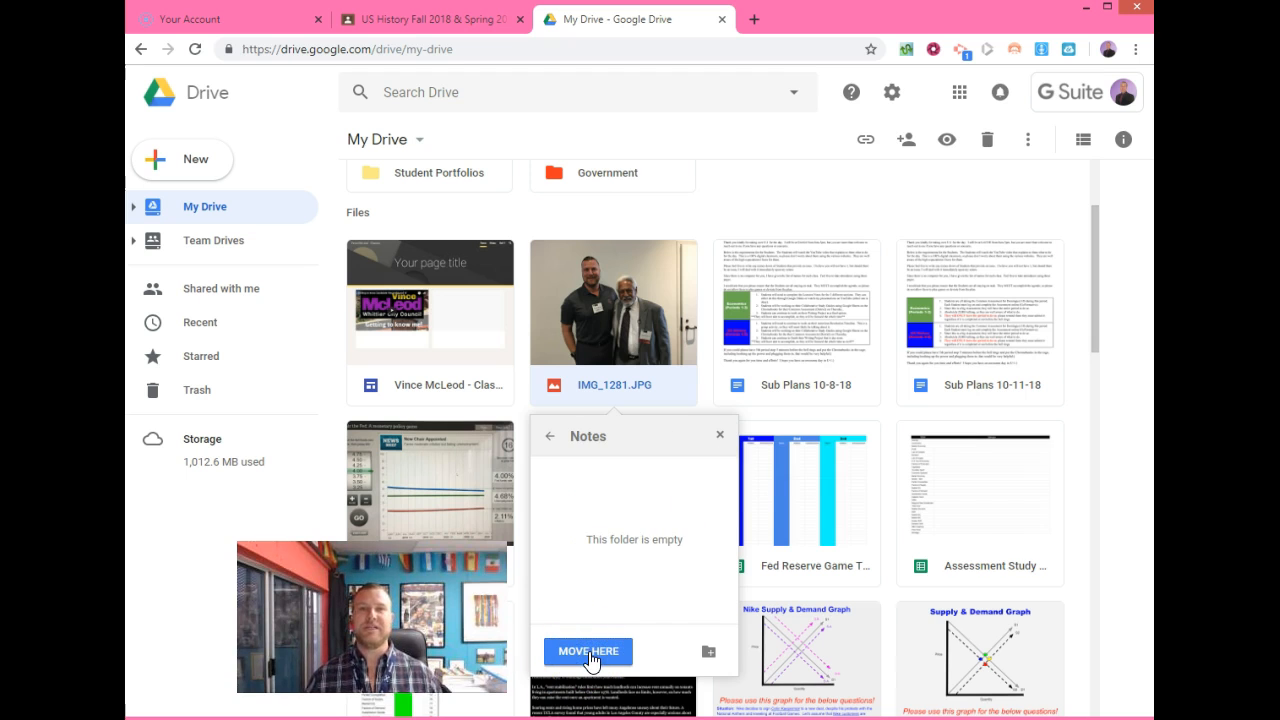
{"action": "left_click", "coordinate": [588, 651]}
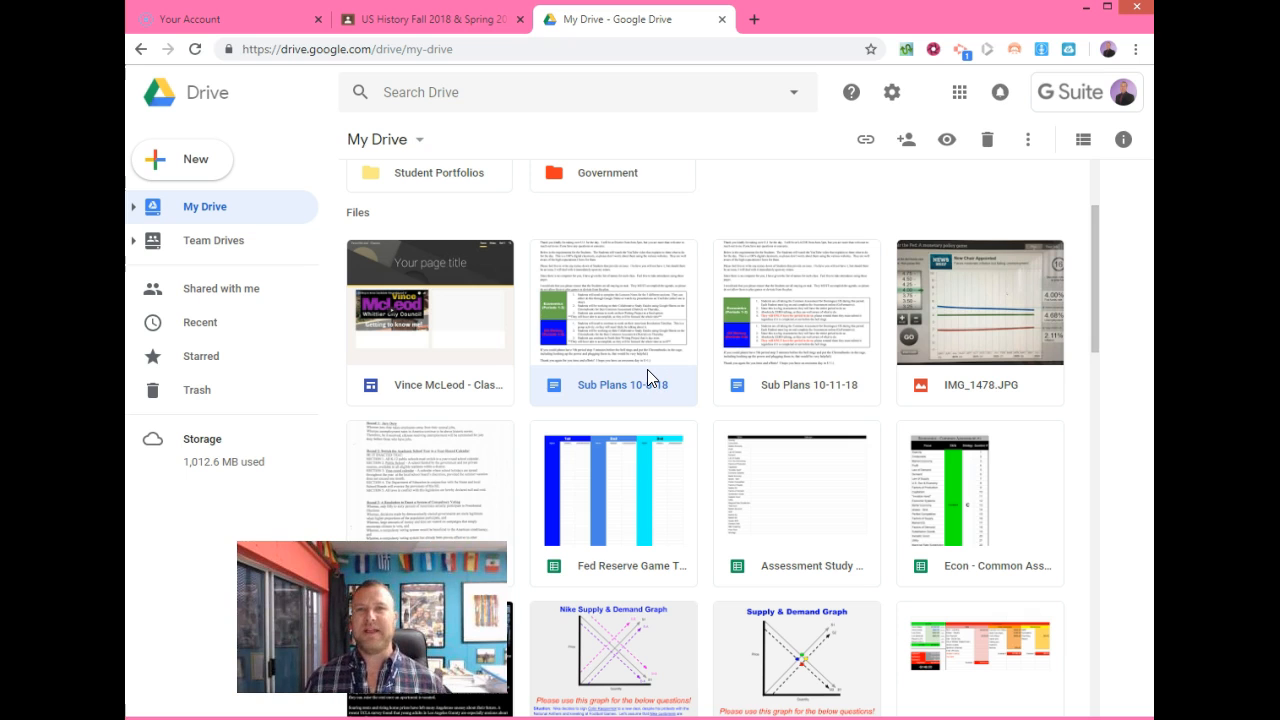
{"action": "scroll", "coordinate": [647, 378], "scroll_direction": "up", "scroll_amount": 2}
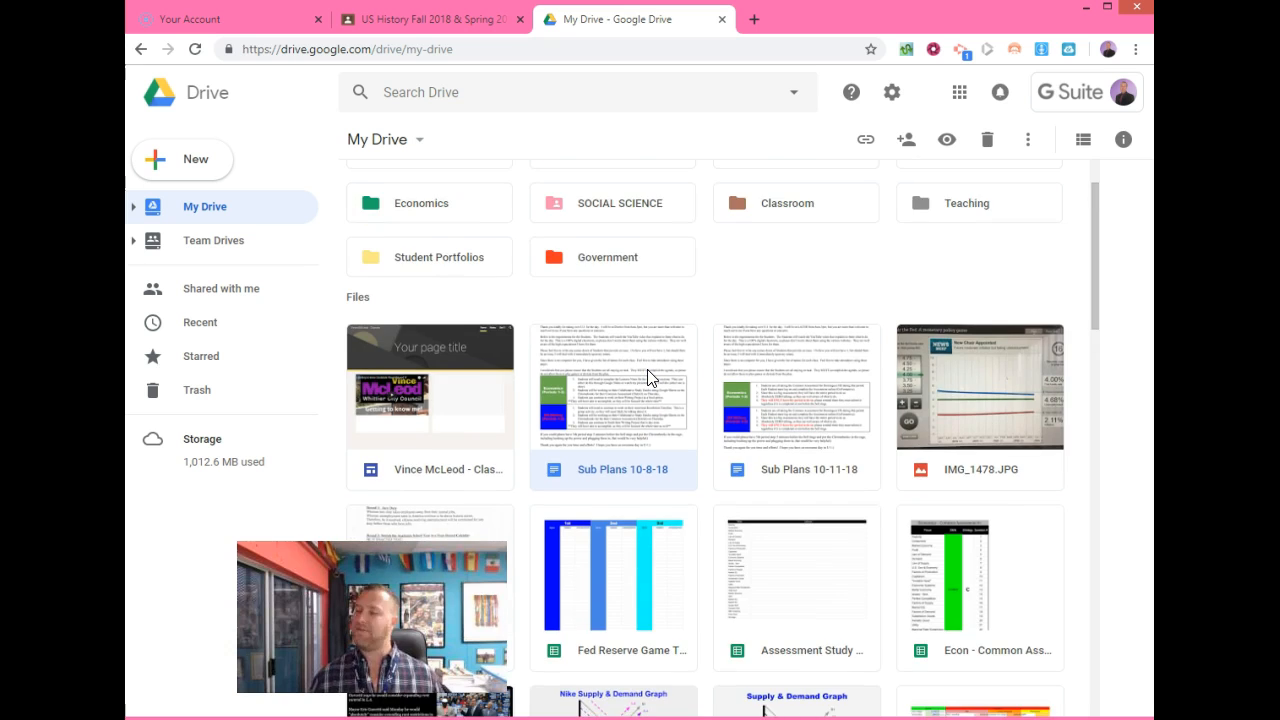
{"action": "scroll", "coordinate": [647, 378], "scroll_direction": "up", "scroll_amount": 2}
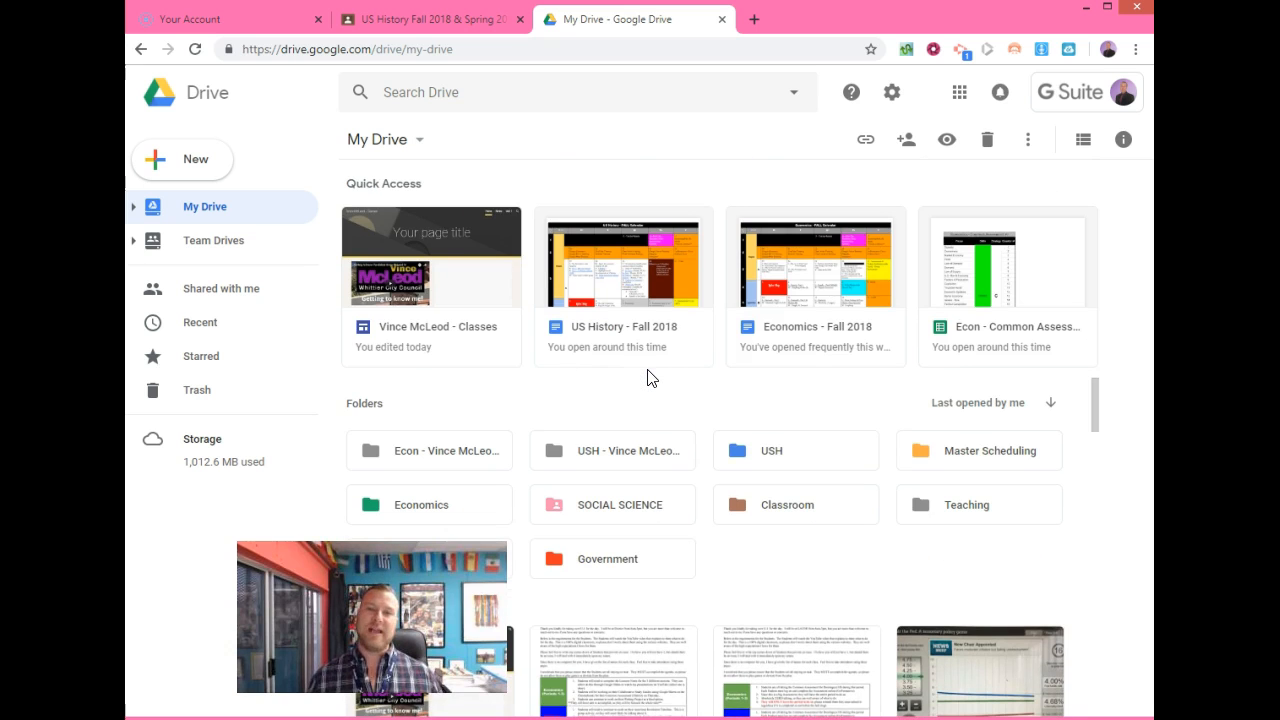